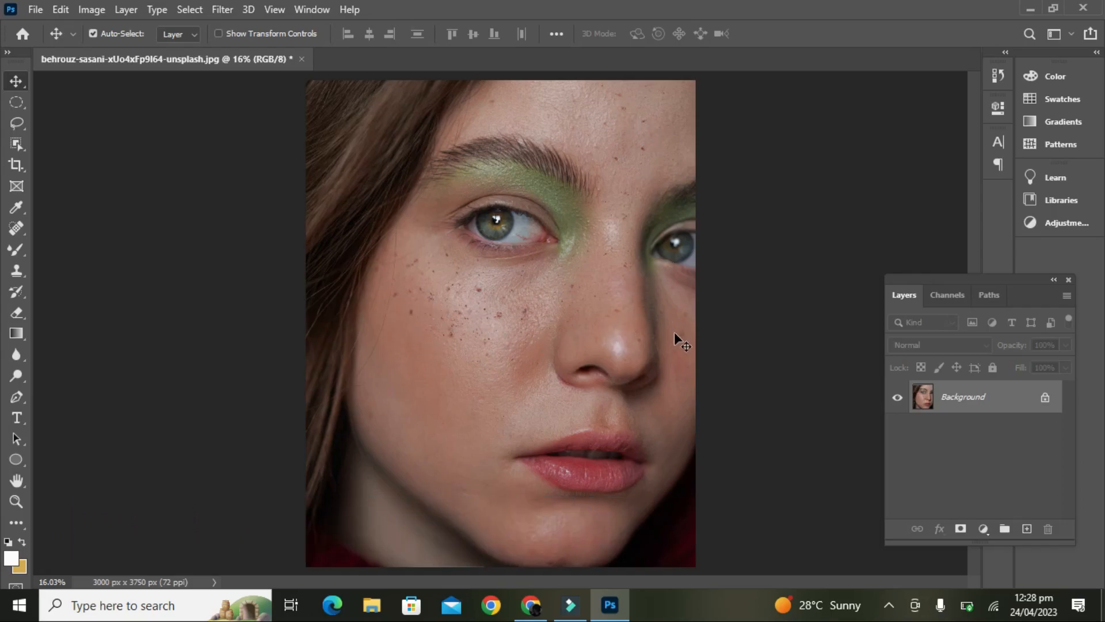
# - Duplicate the Background layer and rename the copy as color
pyautogui.moveTo(966, 415); pyautogui.dragTo(964, 410)
pyautogui.hotkey('ctrl', 'j')
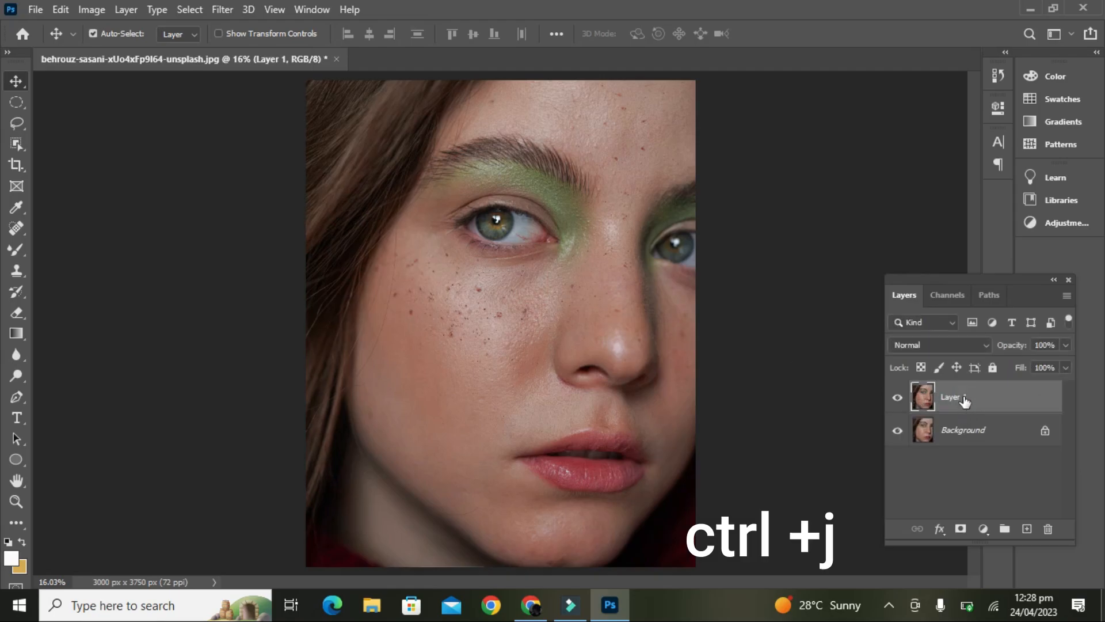
pyautogui.doubleClick(963, 398)
pyautogui.press('Return')
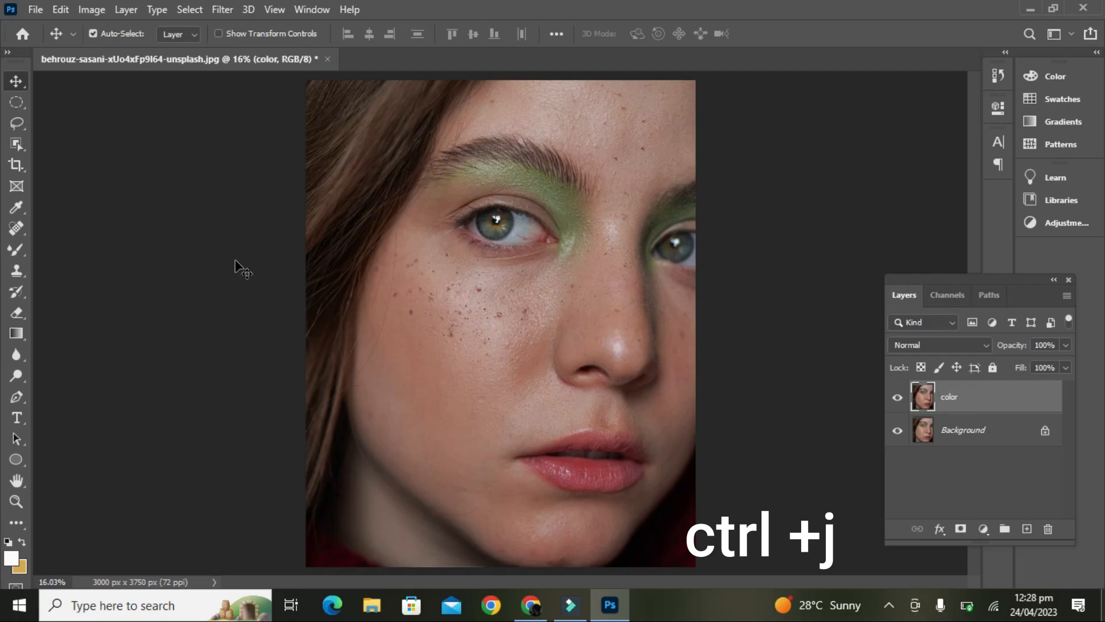
# - Remove the freckles and dark spots on the near cheek and below the eye with the Spot Healing Brush
pyautogui.click(16, 228)
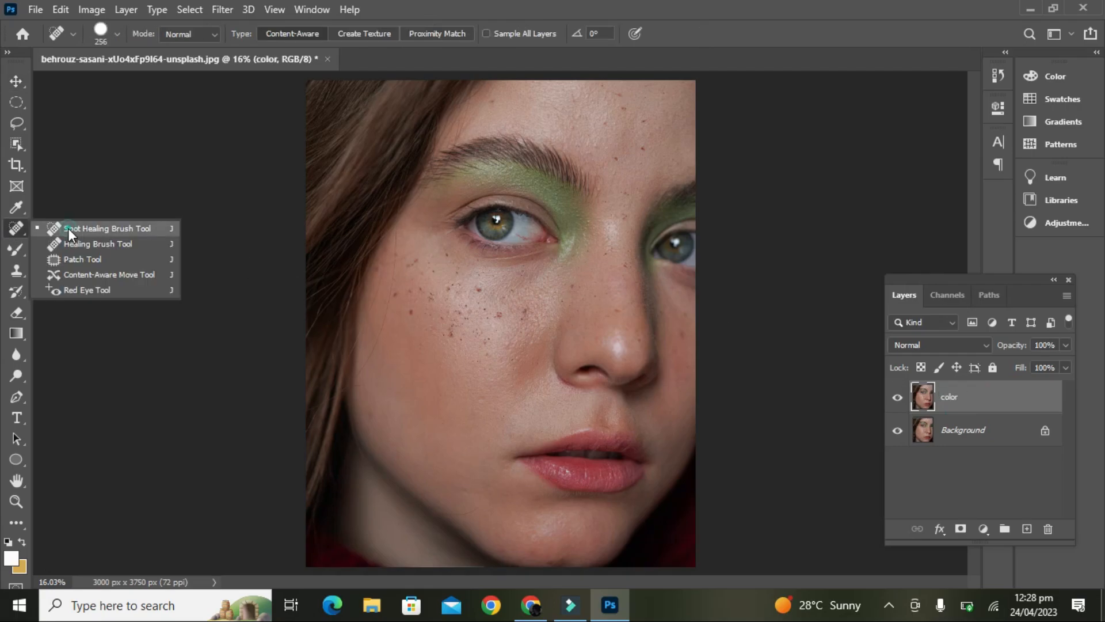
pyautogui.click(68, 228)
pyautogui.click(446, 330)
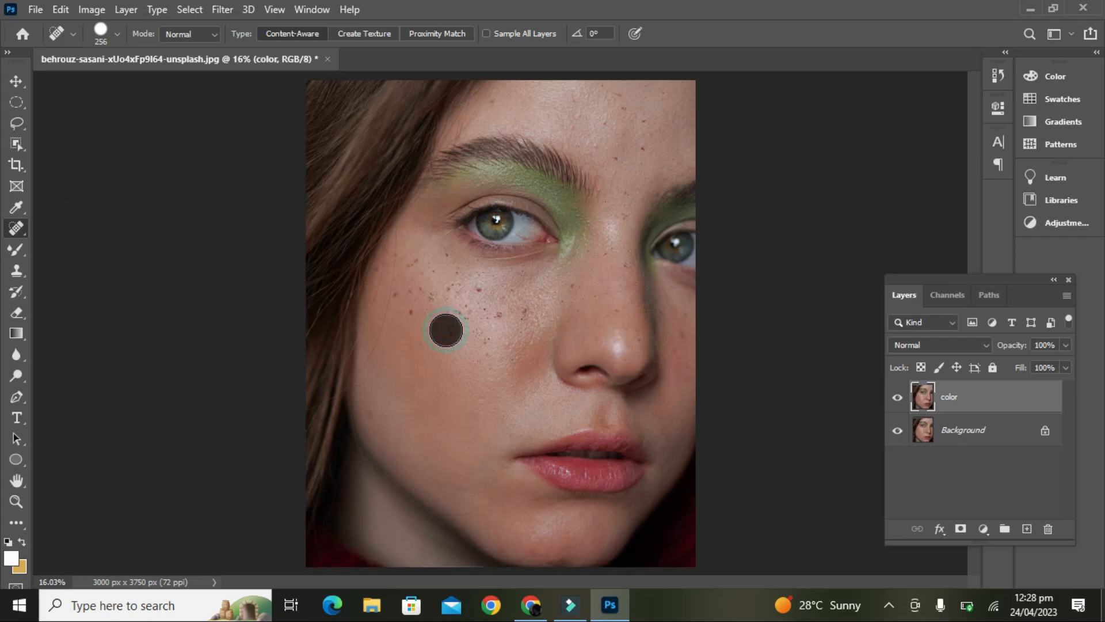
pyautogui.click(481, 291)
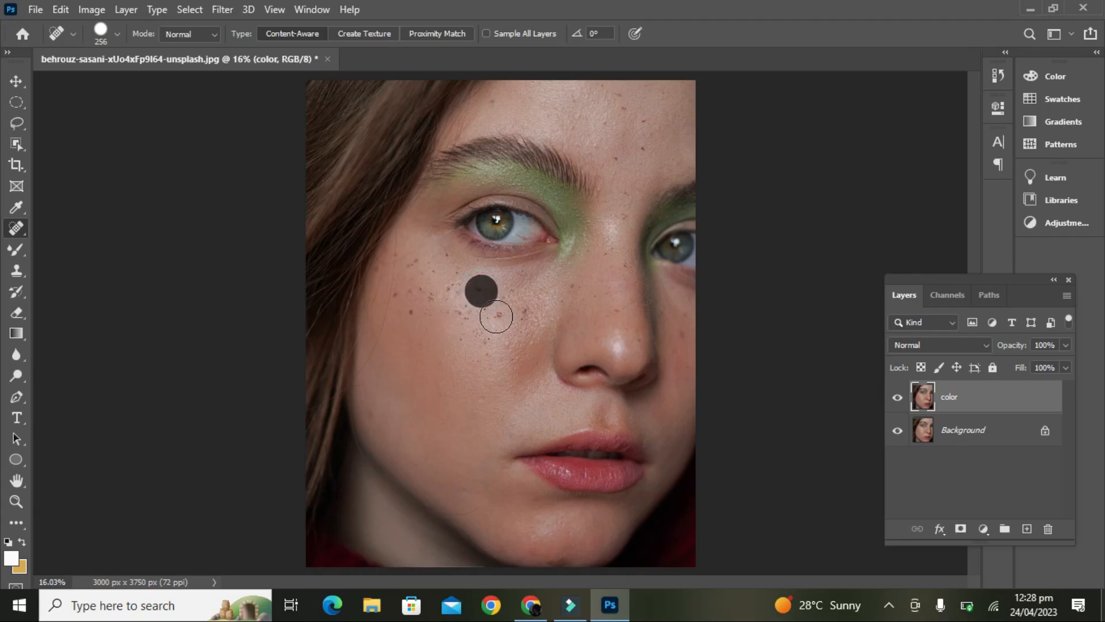
pyautogui.click(496, 316)
pyautogui.click(407, 316)
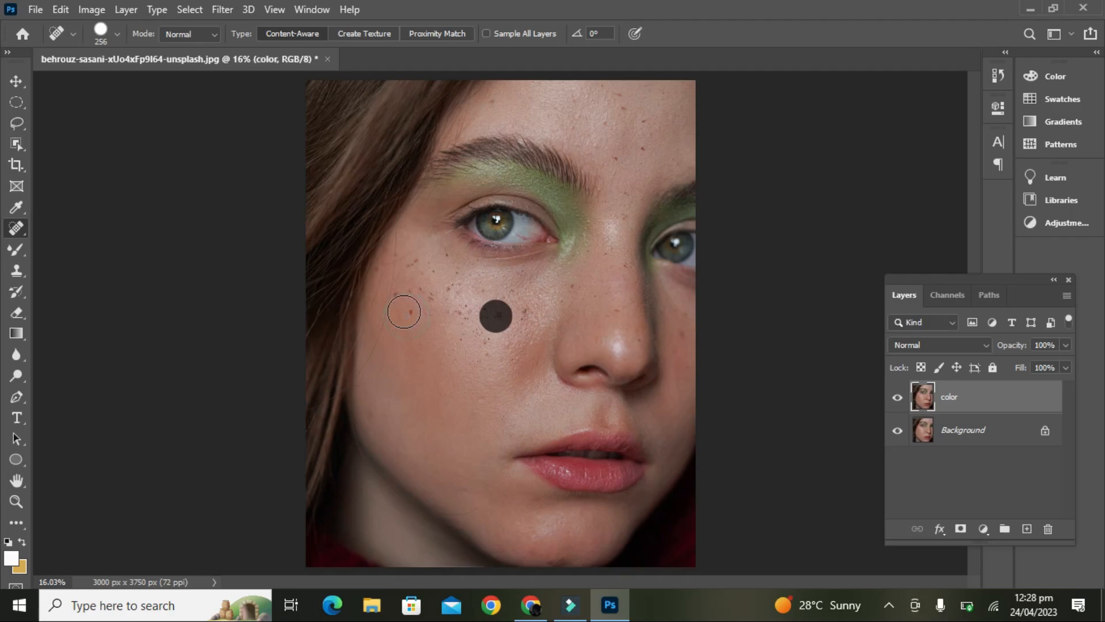
pyautogui.click(401, 297)
pyautogui.click(419, 290)
pyautogui.click(454, 288)
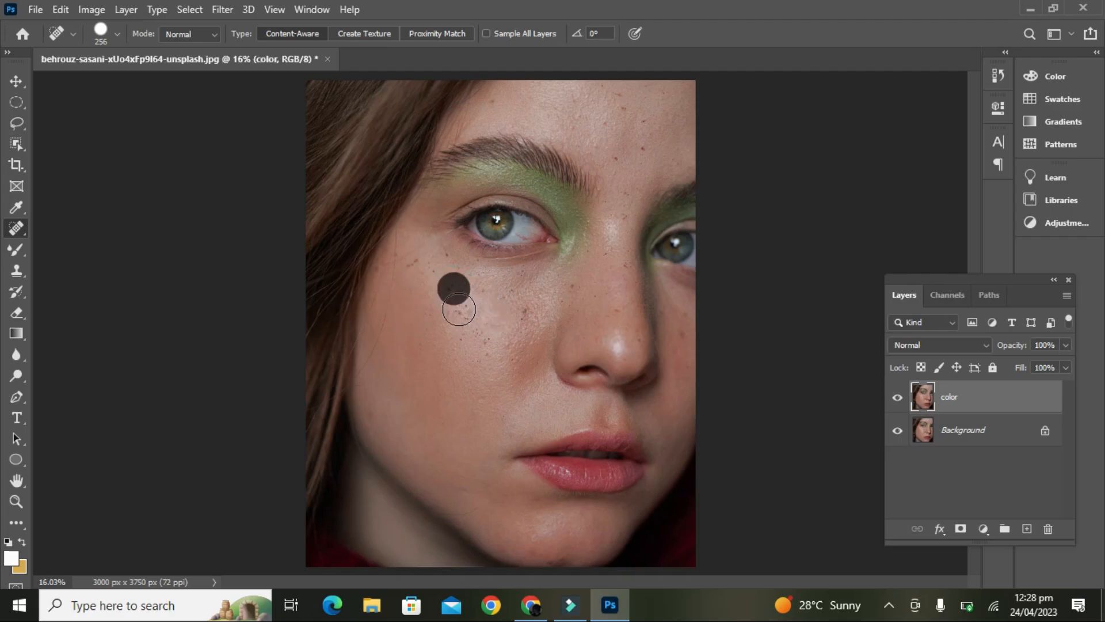
pyautogui.click(458, 312)
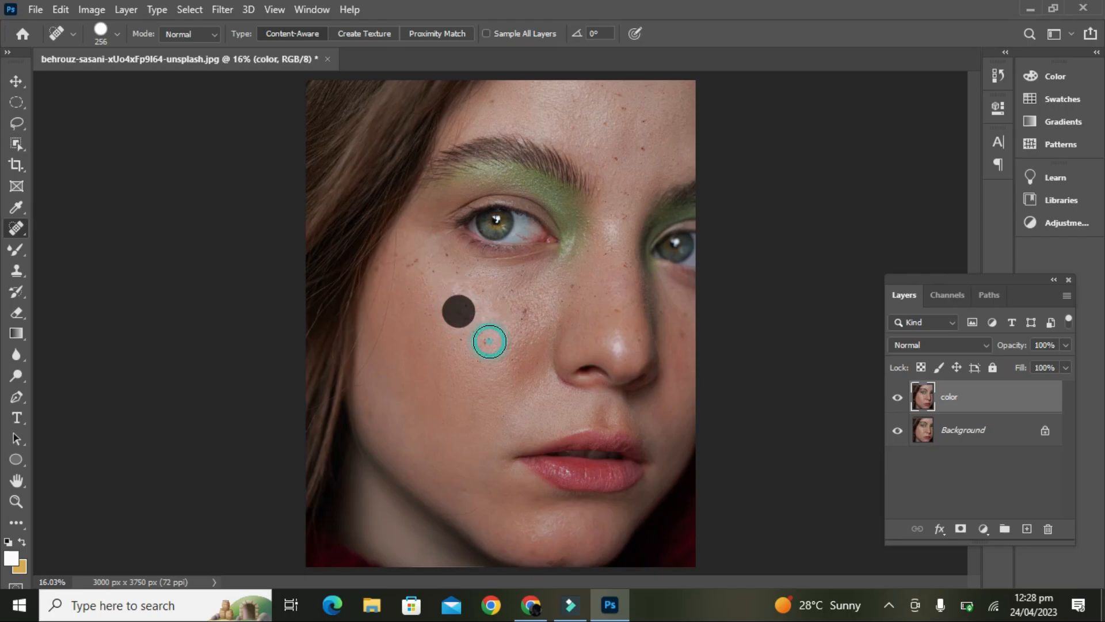
pyautogui.click(489, 342)
pyautogui.click(489, 301)
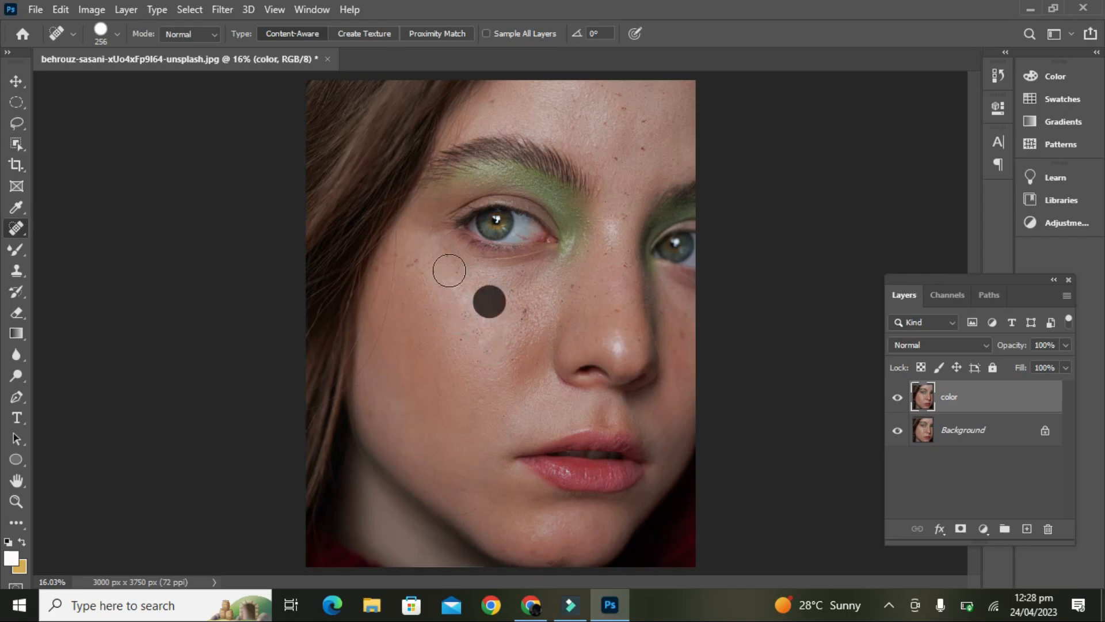
pyautogui.click(413, 259)
pyautogui.click(386, 259)
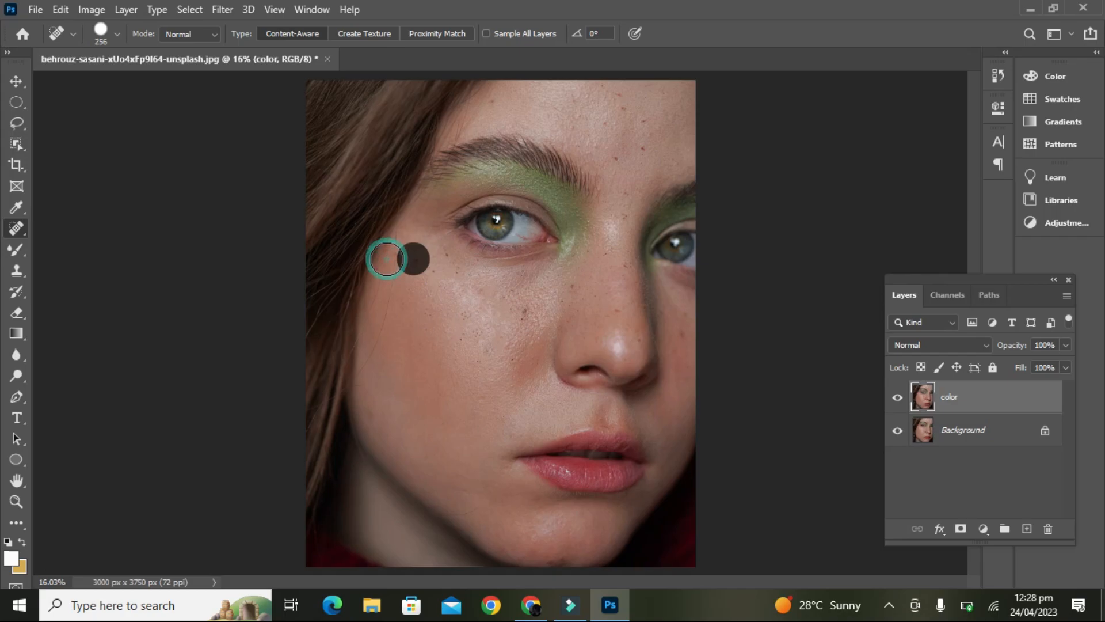
pyautogui.click(451, 258)
# - Heal the spots along the nose bridge, between the eyebrows and on the forehead
pyautogui.click(618, 307)
pyautogui.click(620, 266)
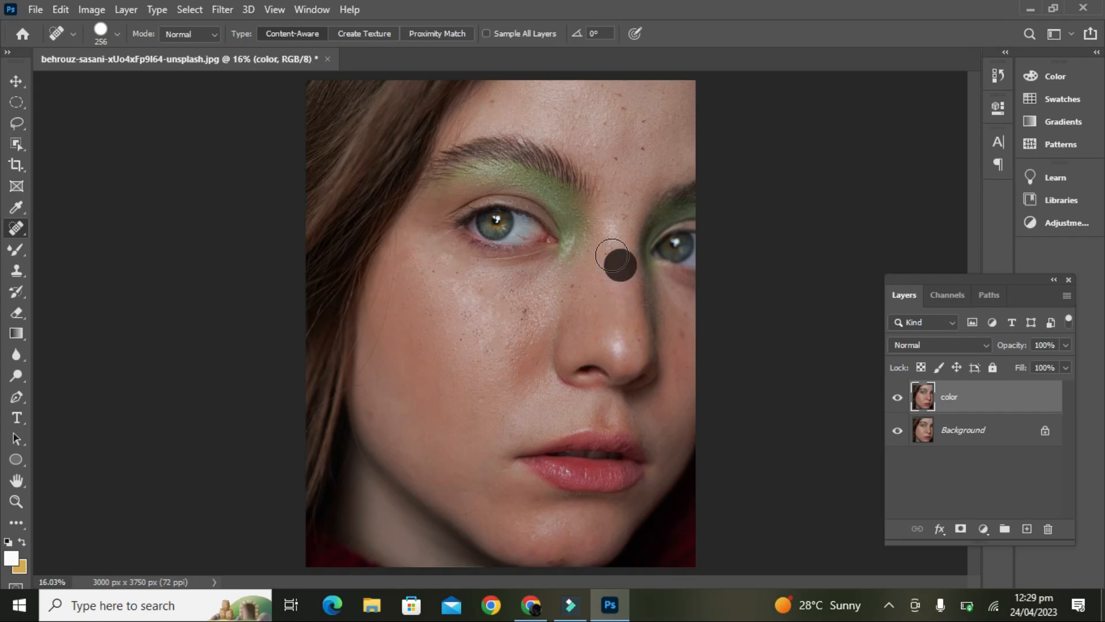
pyautogui.click(619, 221)
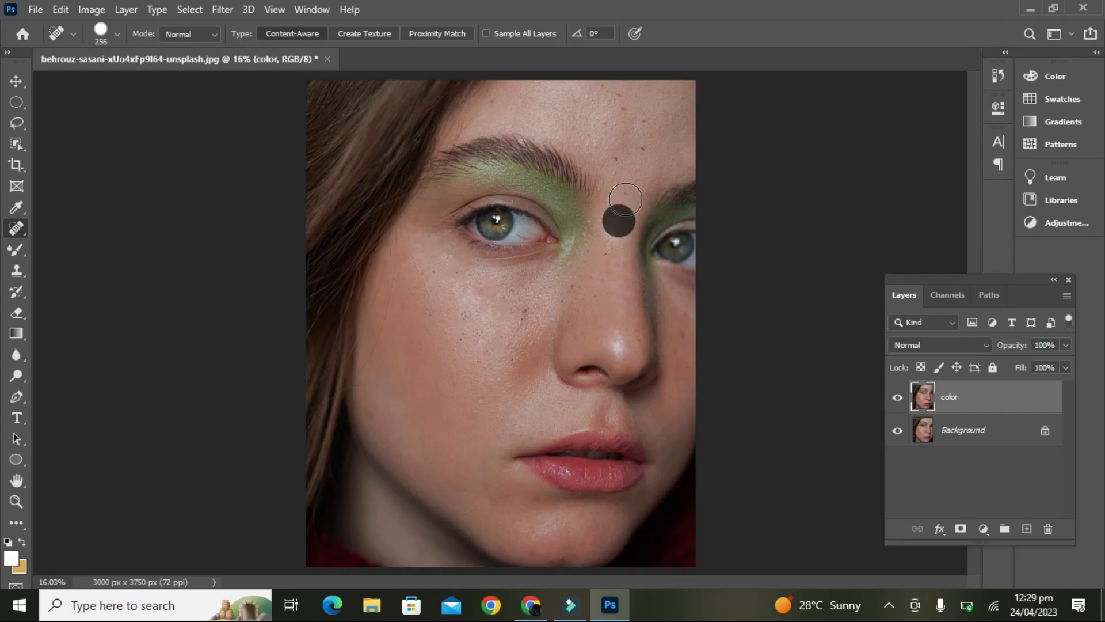
pyautogui.click(614, 154)
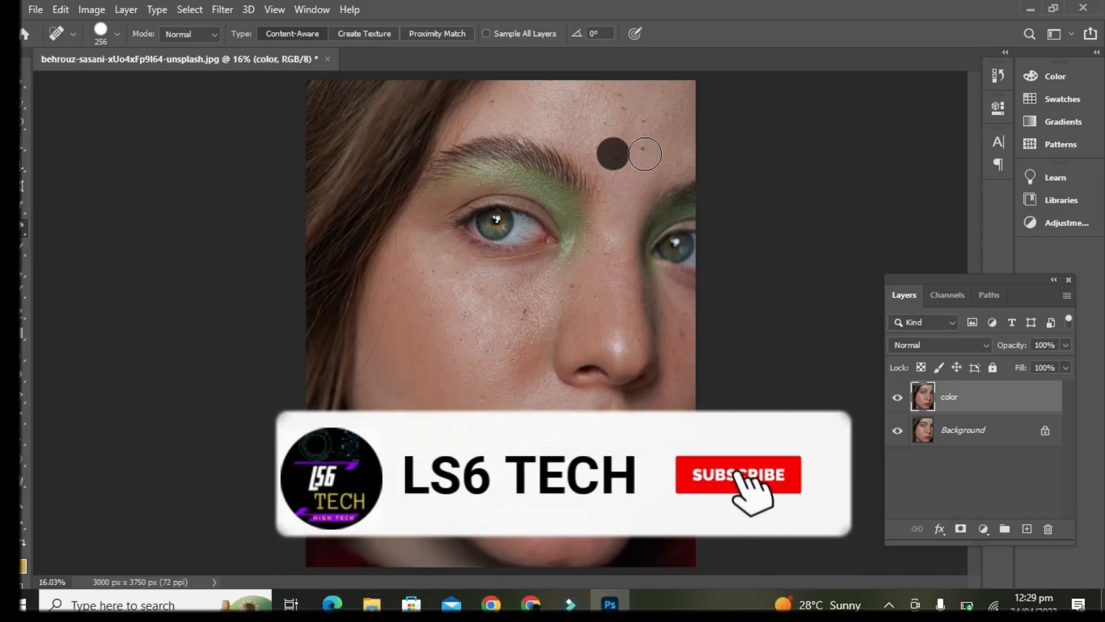
pyautogui.click(647, 128)
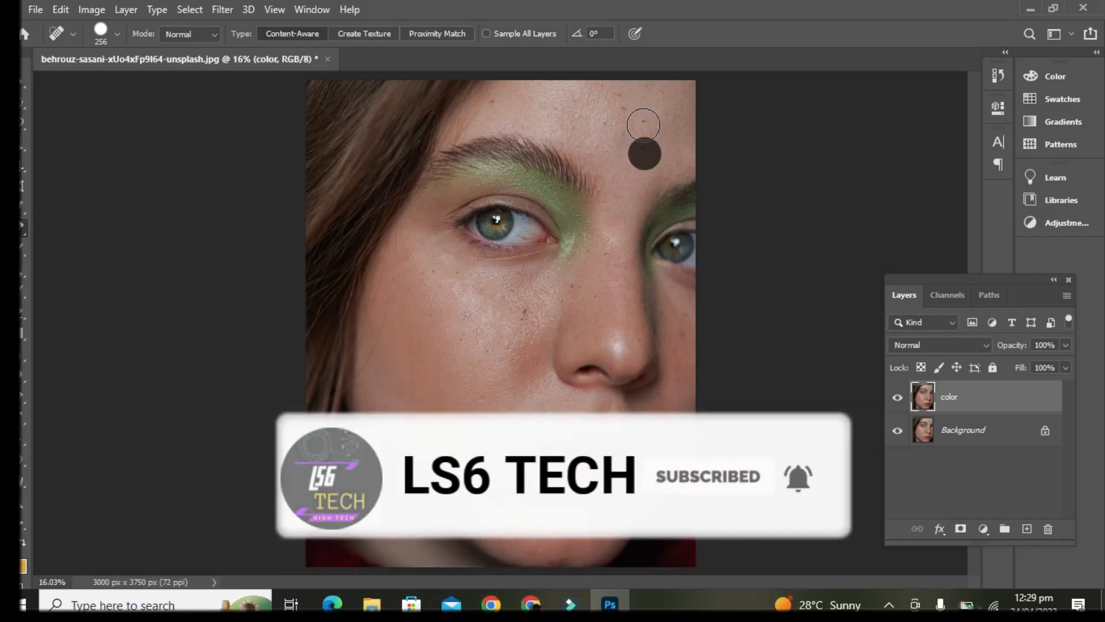
pyautogui.click(625, 111)
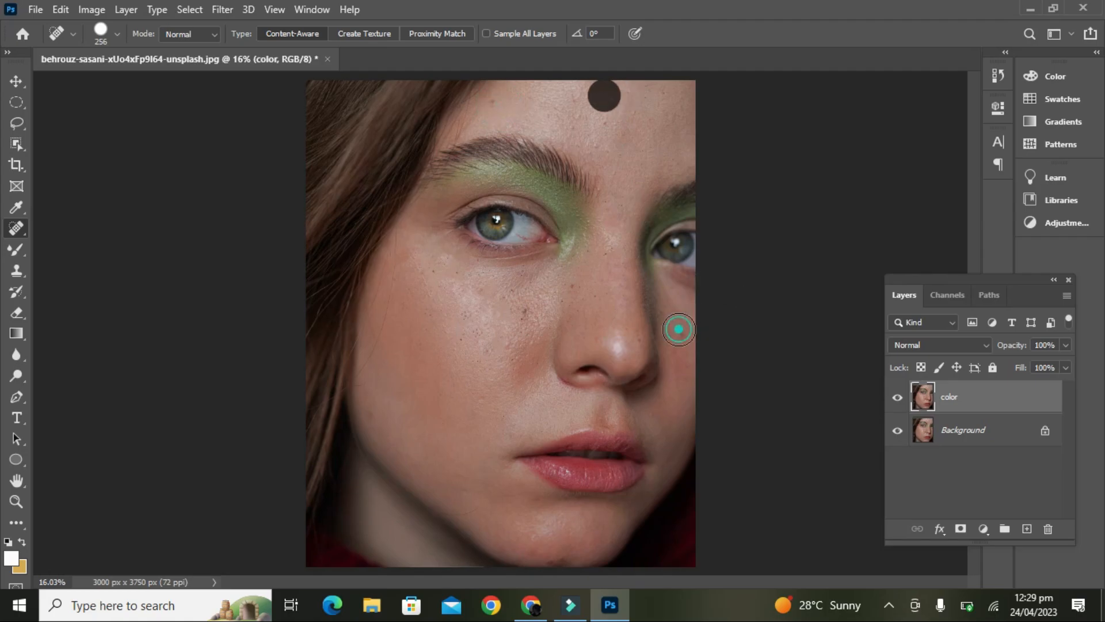
# - Heal the remaining spots on the far cheek and on the side of the nose
pyautogui.click(689, 319)
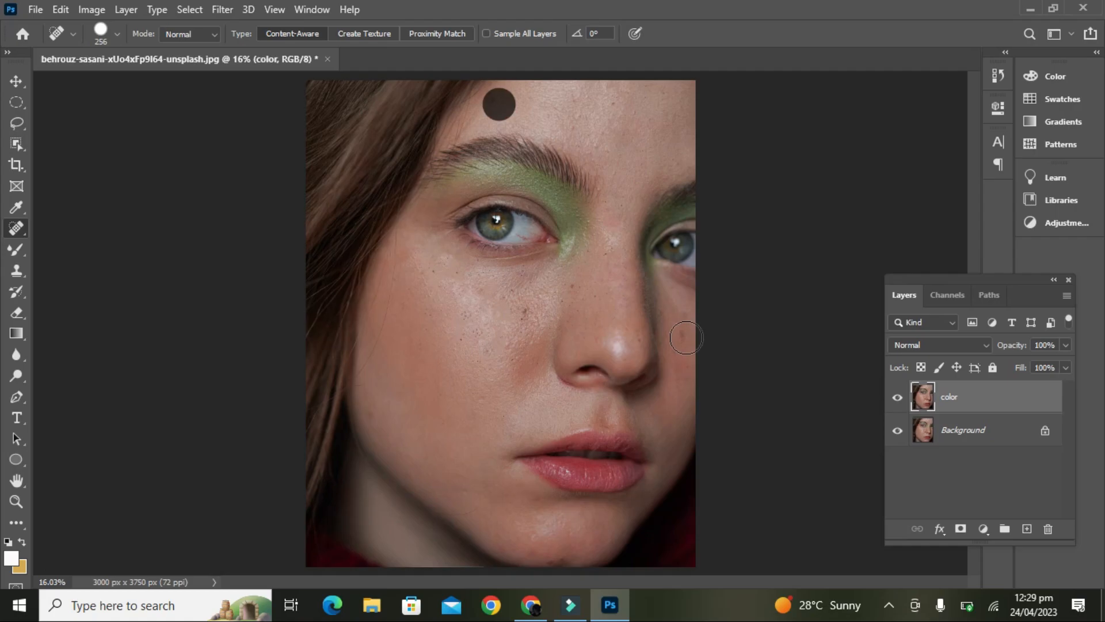
pyautogui.click(685, 337)
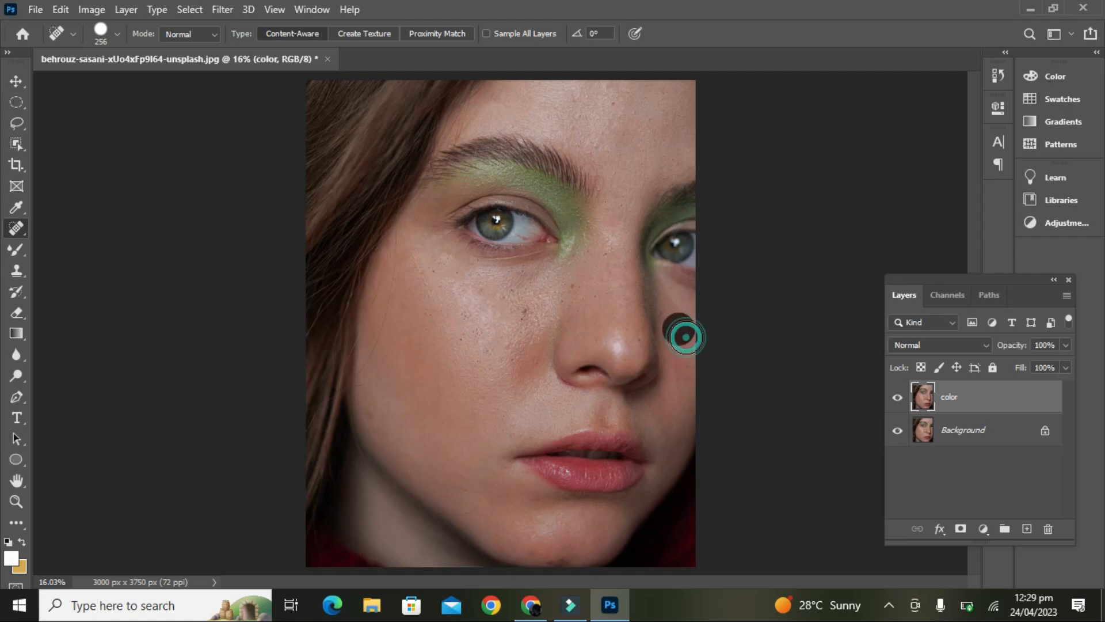
pyautogui.click(570, 286)
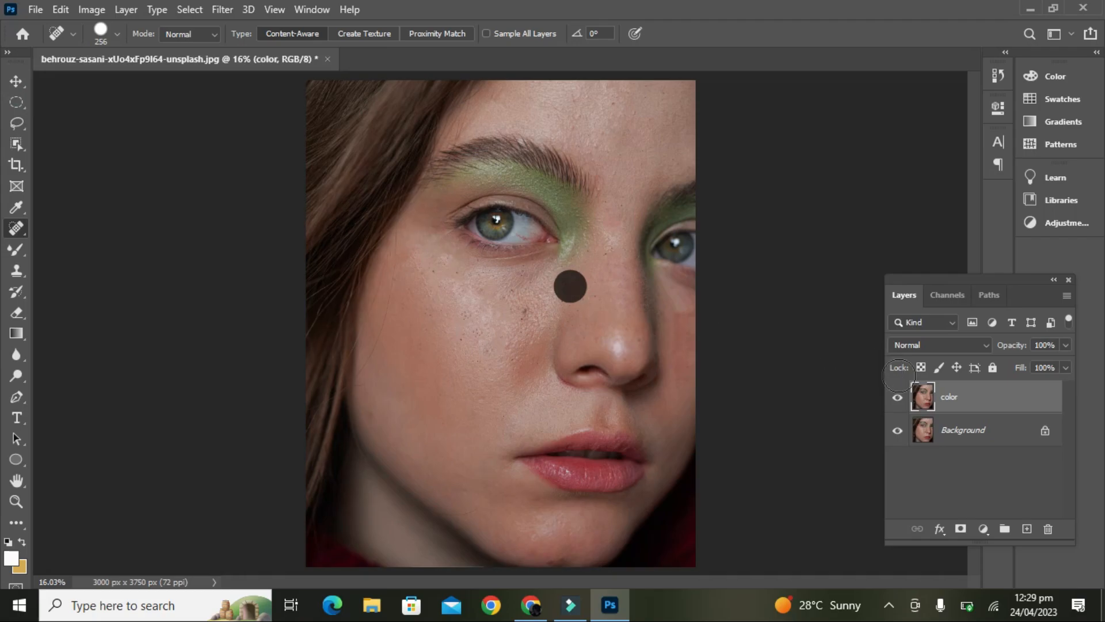
# - Switch to the Move tool and compare the healed skin with the original by hiding and reshowing the color layer
pyautogui.press('v')
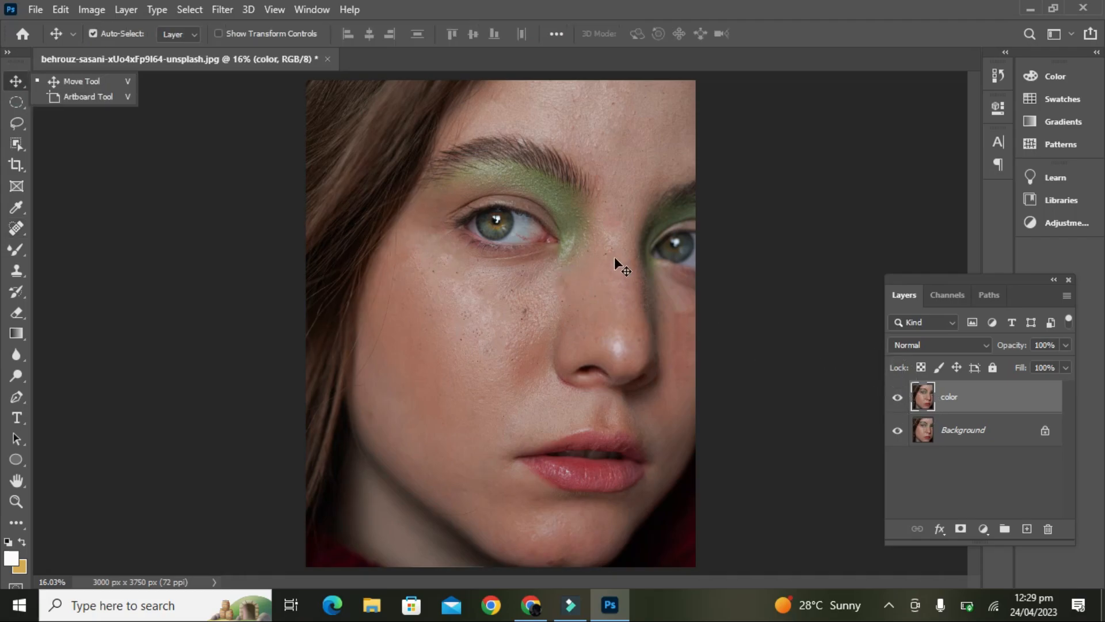
pyautogui.click(903, 399)
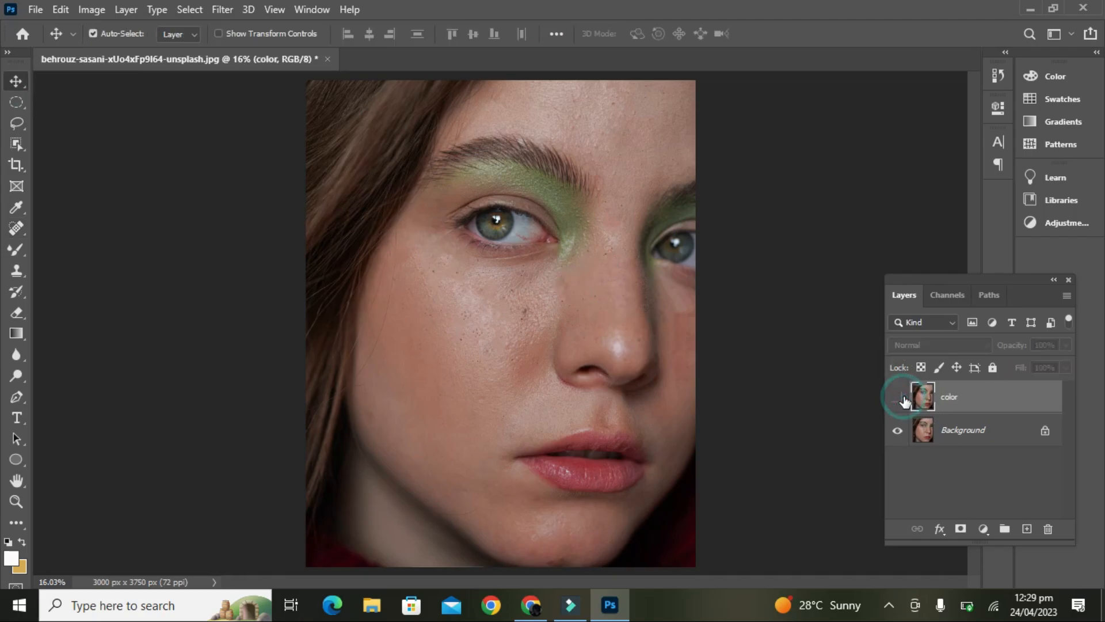
pyautogui.click(903, 398)
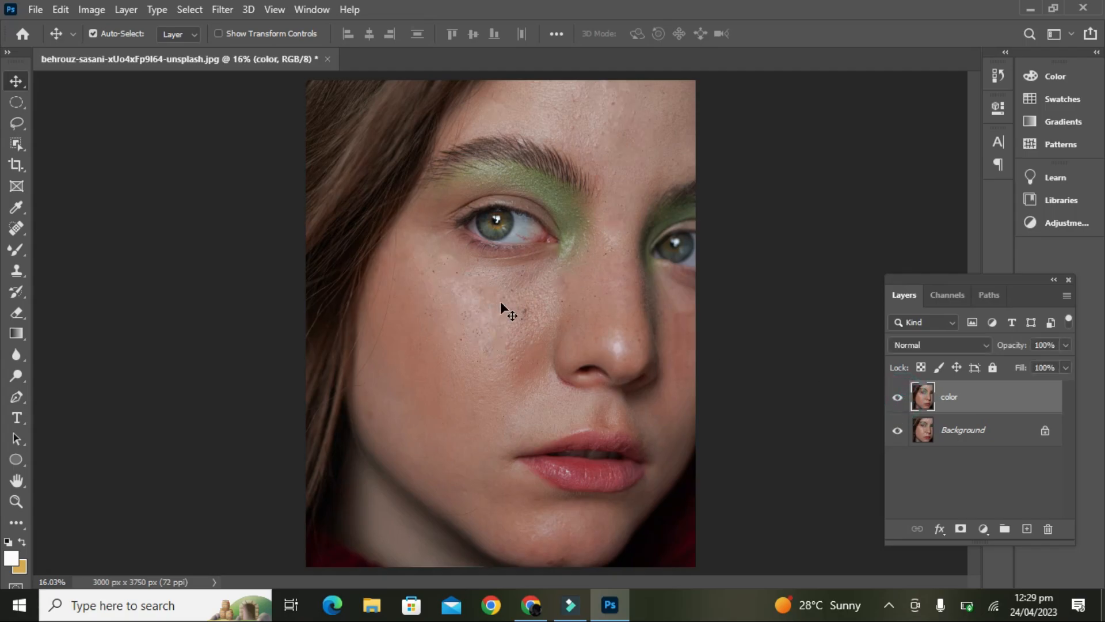
# - Duplicate the color layer and rename the copy as texture
pyautogui.hotkey('ctrl', 'j')
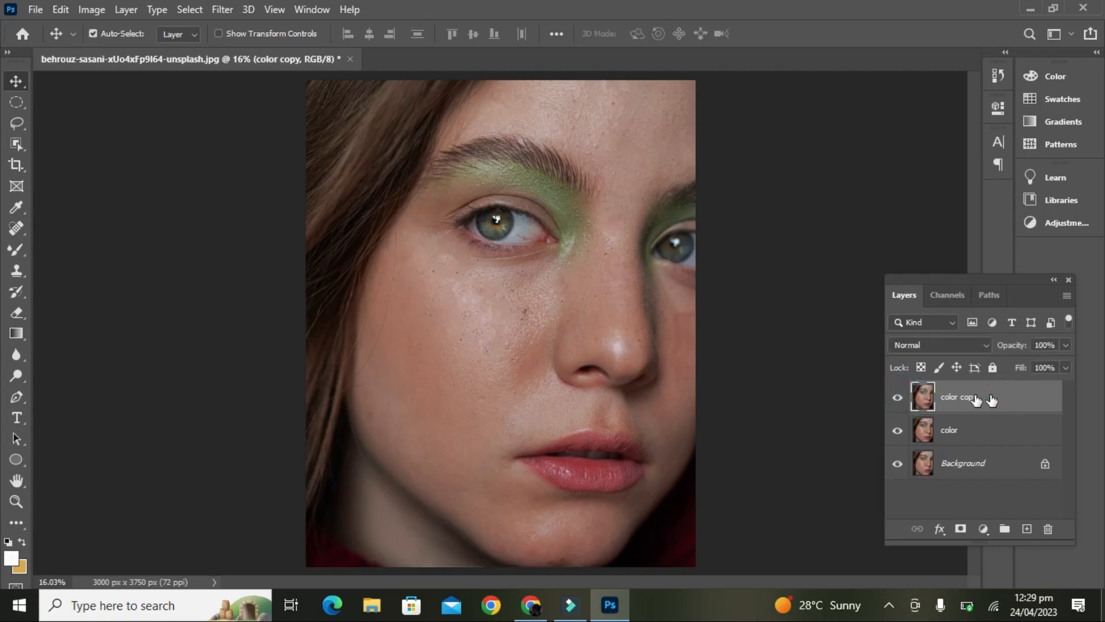
pyautogui.doubleClick(953, 398)
pyautogui.write('texture')
pyautogui.press('Return')
# - Apply a High Pass filter with a radius of 3.3 pixels to the texture layer
pyautogui.click(222, 11)
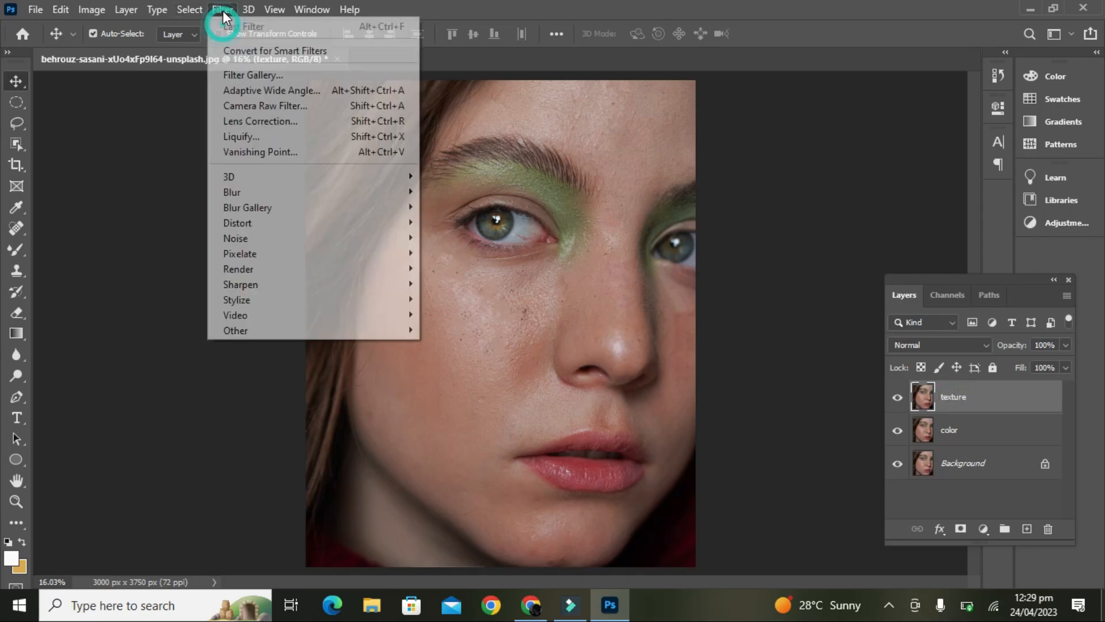
pyautogui.moveTo(297, 330)
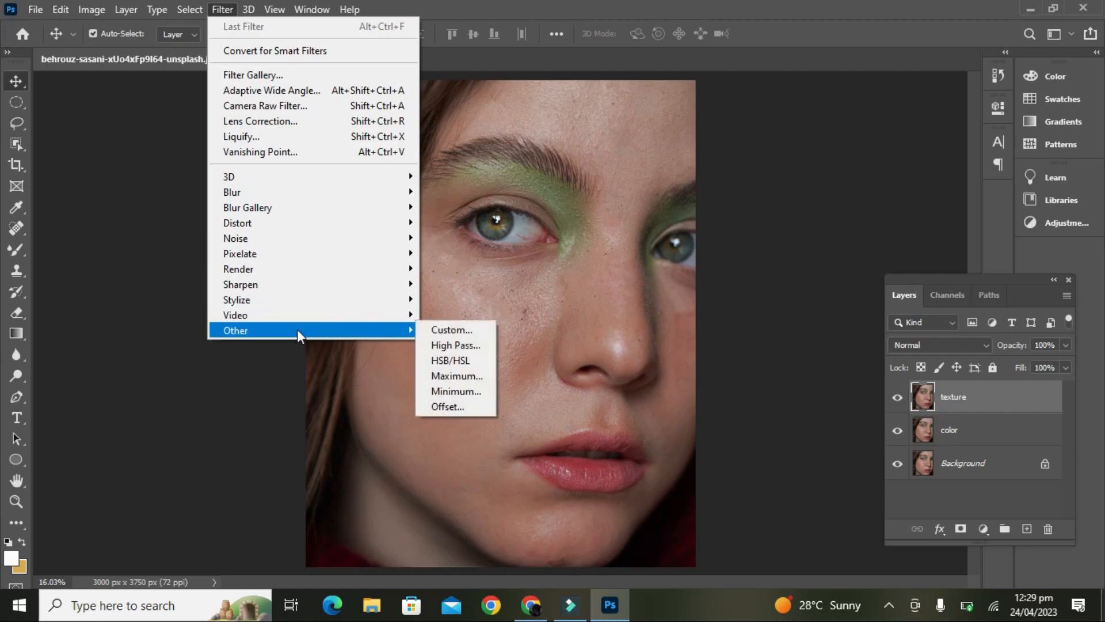
pyautogui.click(491, 346)
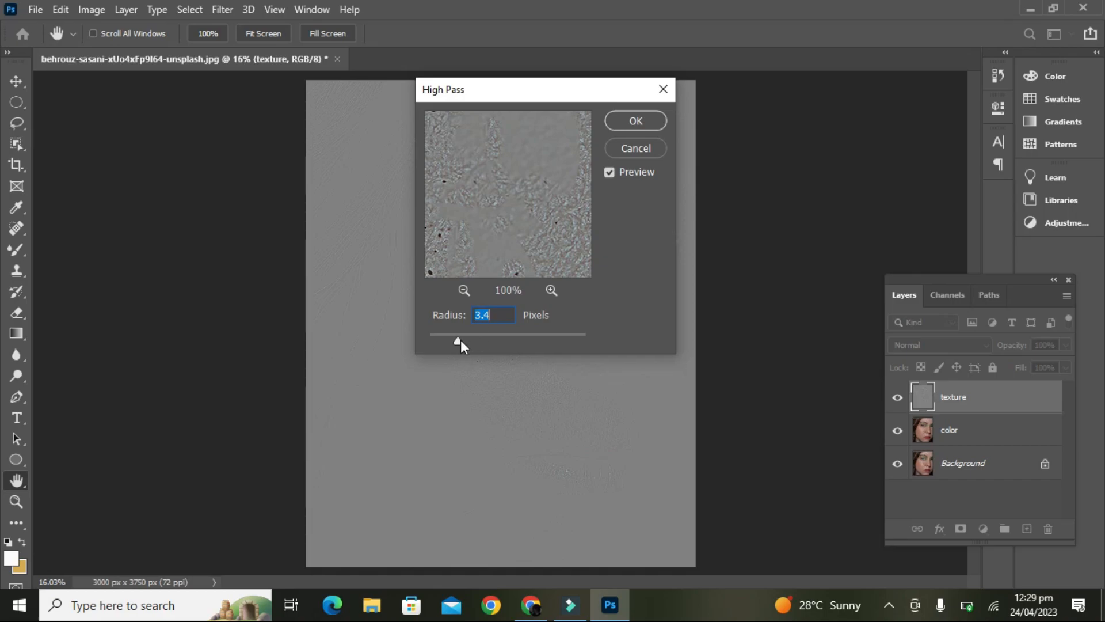
pyautogui.moveTo(462, 339); pyautogui.dragTo(563, 353)
pyautogui.moveTo(464, 343); pyautogui.dragTo(461, 341)
pyautogui.moveTo(498, 220); pyautogui.dragTo(465, 222)
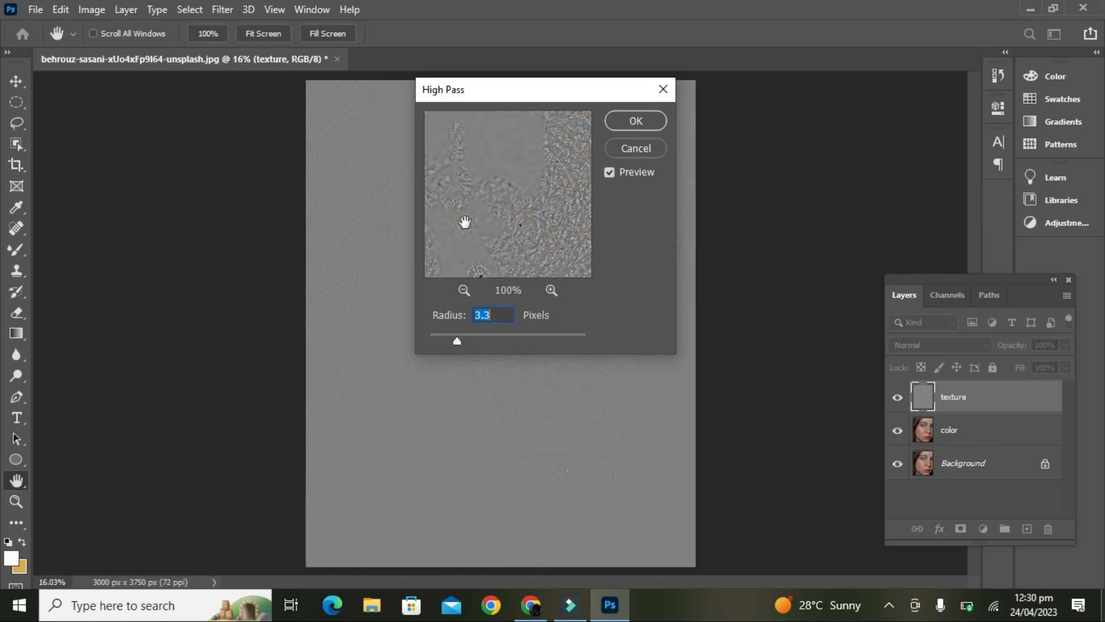
pyautogui.click(637, 122)
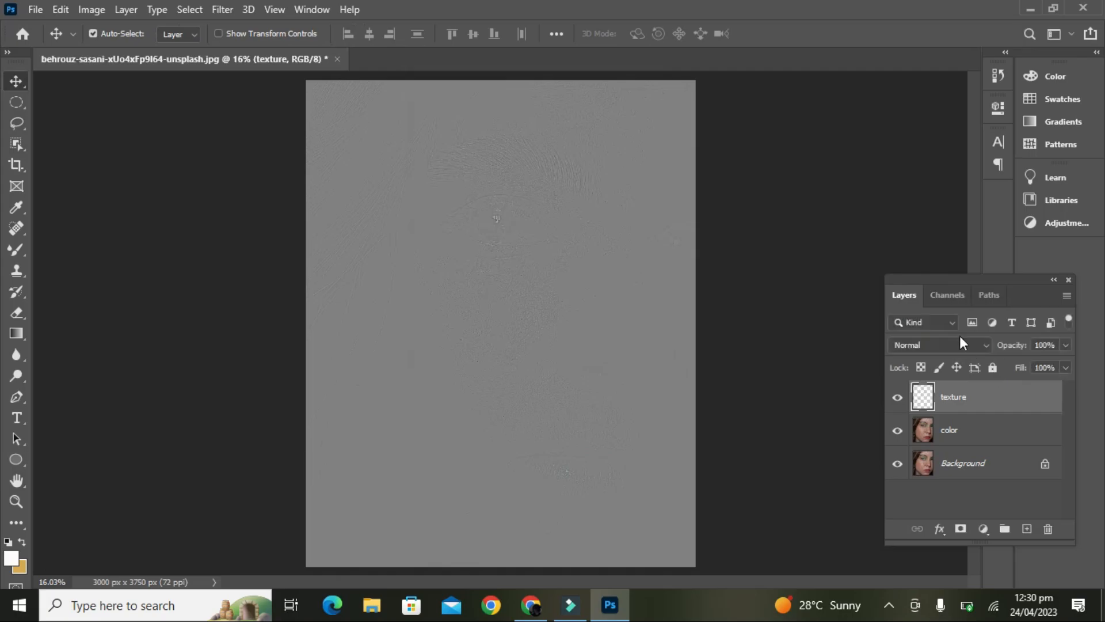
# - Set the texture layer's blend mode to Linear Light and hide the layer
pyautogui.click(957, 343)
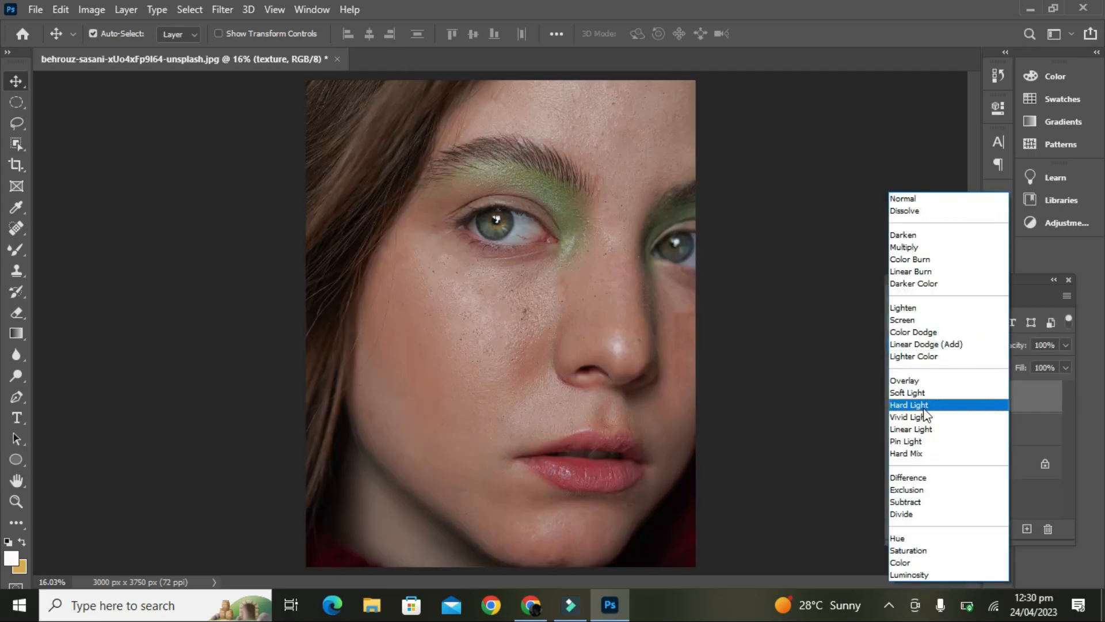
pyautogui.click(923, 430)
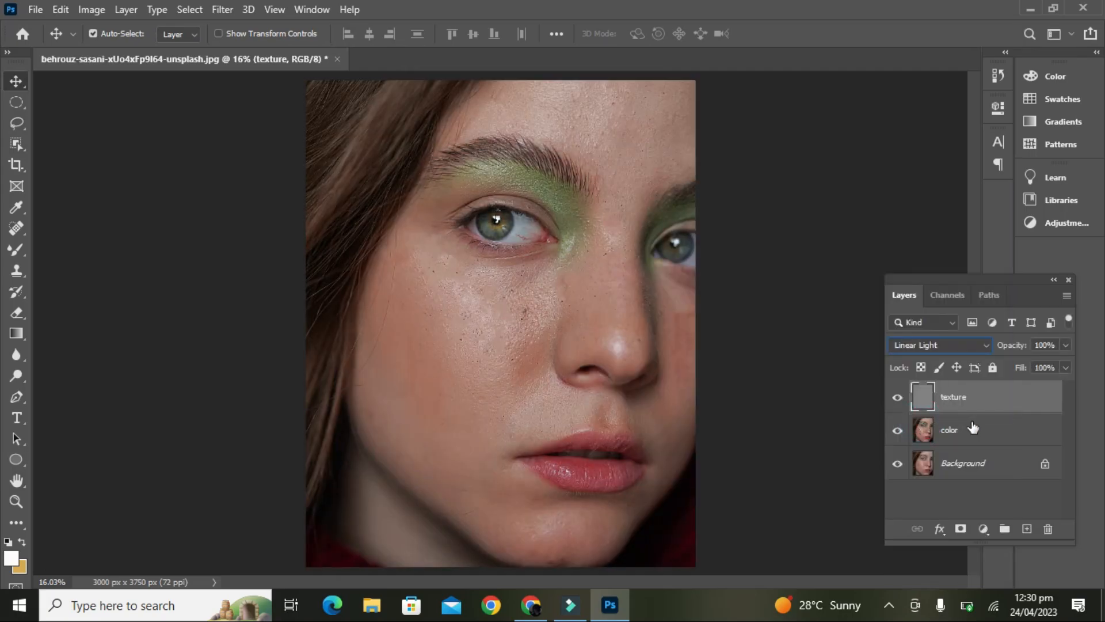
pyautogui.click(896, 397)
# - Smooth the forehead and cheek skin on the color layer with the Mixer Brush, and undo the last stroke
pyautogui.click(978, 438)
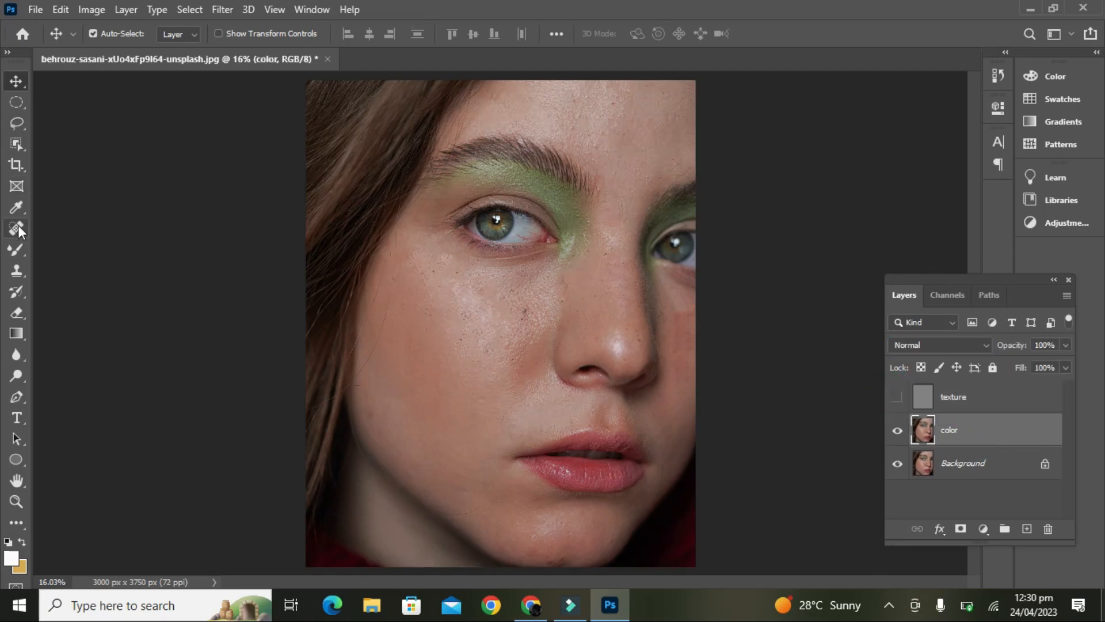
pyautogui.click(23, 252)
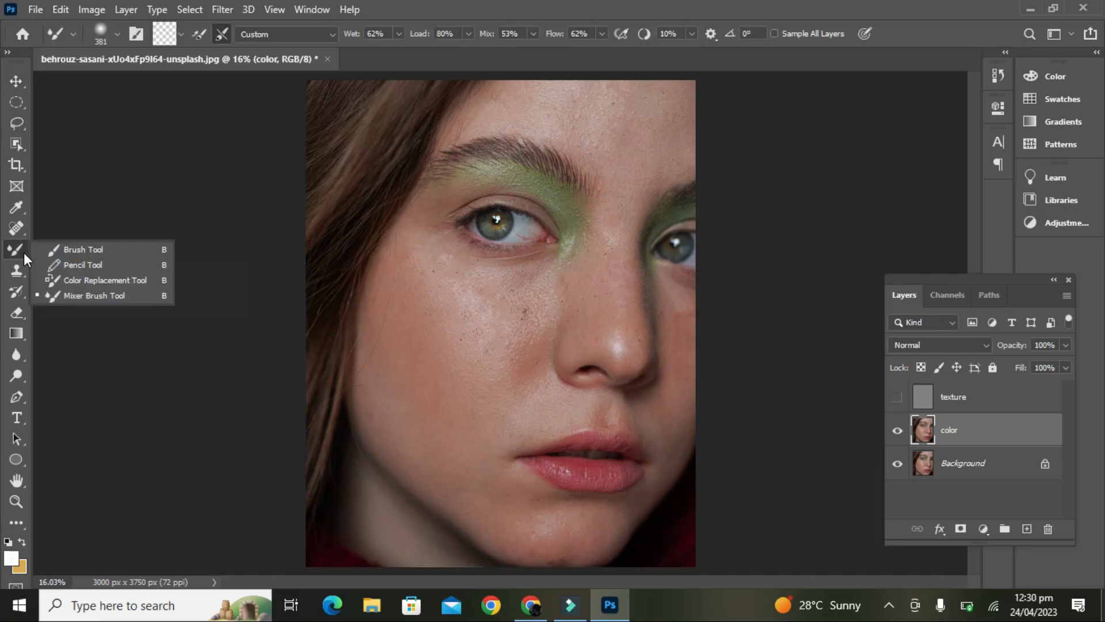
pyautogui.click(95, 295)
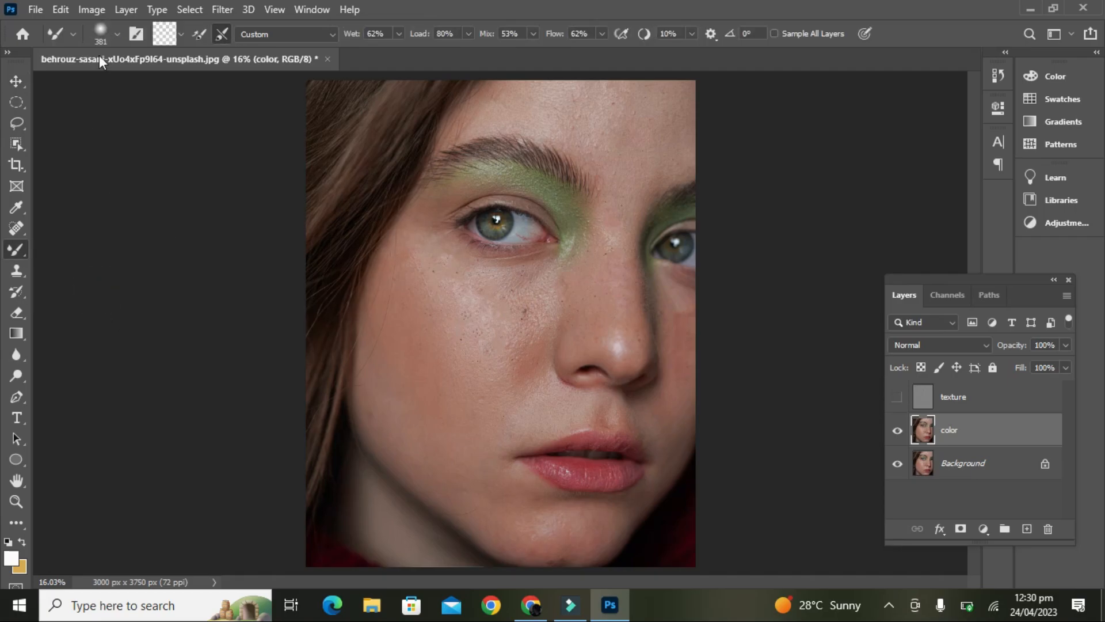
pyautogui.click(201, 37)
pyautogui.click(201, 37)
pyautogui.moveTo(605, 112)
pyautogui.mouseDown()
pyautogui.moveTo(582, 117)
pyautogui.moveTo(624, 120)
pyautogui.moveTo(530, 111)
pyautogui.moveTo(613, 130)
pyautogui.moveTo(521, 115)
pyautogui.moveTo(608, 130)
pyautogui.moveTo(646, 171)
pyautogui.moveTo(640, 187)
pyautogui.moveTo(669, 115)
pyautogui.moveTo(653, 97)
pyautogui.moveTo(579, 93)
pyautogui.moveTo(668, 102)
pyautogui.moveTo(481, 108)
pyautogui.moveTo(531, 87)
pyautogui.moveTo(474, 111)
pyautogui.moveTo(549, 100)
pyautogui.moveTo(609, 119)
pyautogui.moveTo(637, 163)
pyautogui.moveTo(614, 265)
pyautogui.moveTo(544, 371)
pyautogui.moveTo(563, 320)
pyautogui.moveTo(499, 351)
pyautogui.moveTo(532, 321)
pyautogui.moveTo(475, 338)
pyautogui.moveTo(476, 325)
pyautogui.moveTo(527, 286)
pyautogui.moveTo(468, 295)
pyautogui.moveTo(540, 309)
pyautogui.moveTo(450, 285)
pyautogui.moveTo(428, 255)
pyautogui.moveTo(384, 382)
pyautogui.moveTo(430, 240)
pyautogui.moveTo(390, 331)
pyautogui.moveTo(415, 249)
pyautogui.moveTo(367, 327)
pyautogui.moveTo(430, 430)
pyautogui.moveTo(446, 424)
pyautogui.moveTo(425, 351)
pyautogui.moveTo(489, 440)
pyautogui.moveTo(417, 346)
pyautogui.moveTo(476, 453)
pyautogui.moveTo(544, 406)
pyautogui.moveTo(508, 407)
pyautogui.moveTo(583, 348)
pyautogui.moveTo(594, 308)
pyautogui.moveTo(586, 359)
pyautogui.moveTo(584, 315)
pyautogui.moveTo(549, 298)
pyautogui.moveTo(533, 366)
pyautogui.moveTo(504, 414)
pyautogui.moveTo(459, 381)
pyautogui.moveTo(441, 334)
pyautogui.moveTo(414, 400)
pyautogui.moveTo(434, 298)
pyautogui.moveTo(434, 434)
pyautogui.moveTo(388, 427)
pyautogui.moveTo(442, 484)
pyautogui.moveTo(523, 535)
pyautogui.moveTo(493, 498)
pyautogui.moveTo(561, 540)
pyautogui.moveTo(637, 548)
pyautogui.moveTo(564, 537)
pyautogui.moveTo(630, 524)
pyautogui.moveTo(723, 379)
pyautogui.moveTo(683, 323)
pyautogui.moveTo(683, 362)
pyautogui.moveTo(683, 309)
pyautogui.moveTo(685, 412)
pyautogui.moveTo(662, 305)
pyautogui.moveTo(623, 346)
pyautogui.moveTo(595, 306)
pyautogui.mouseUp()
pyautogui.hotkey('ctrl', 'z')
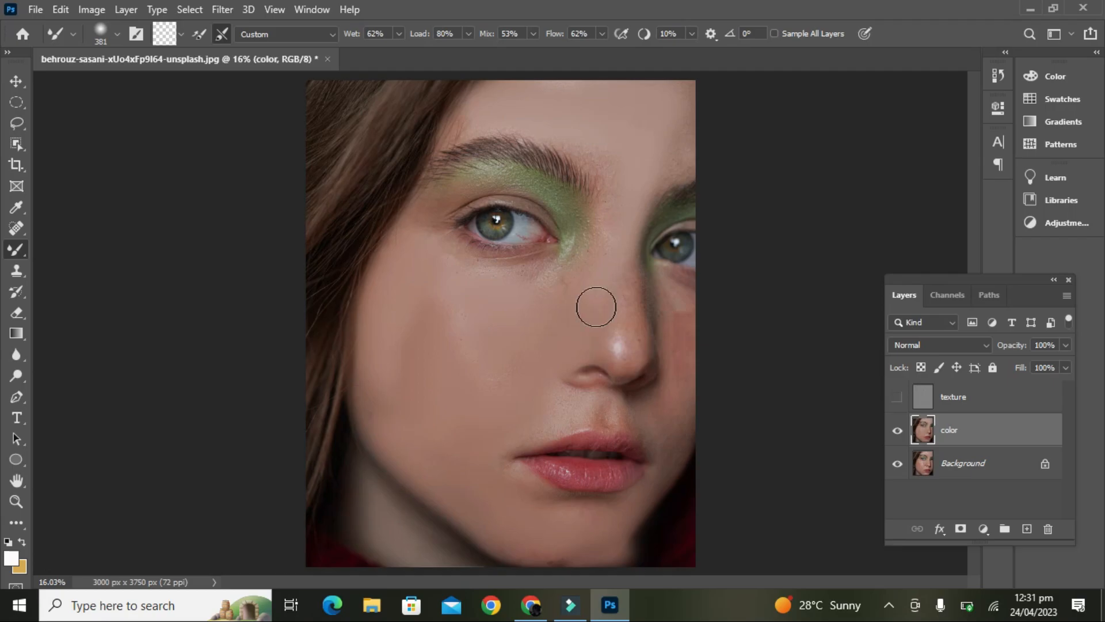
# - Blend the skin on the upper forehead, around the near eye, on the nose and on the far cheek with the Mixer Brush
pyautogui.moveTo(675, 108); pyautogui.dragTo(673, 114)
pyautogui.moveTo(435, 200)
pyautogui.mouseDown()
pyautogui.moveTo(412, 230)
pyautogui.moveTo(463, 190)
pyautogui.moveTo(420, 207)
pyautogui.moveTo(496, 182)
pyautogui.moveTo(547, 198)
pyautogui.moveTo(569, 225)
pyautogui.mouseUp()
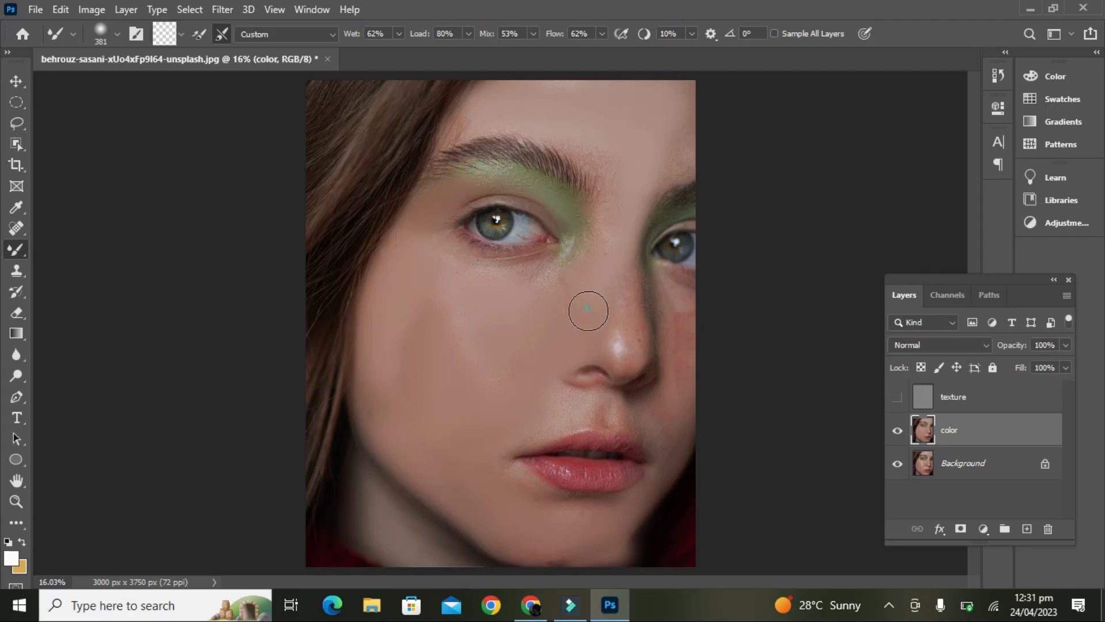
pyautogui.moveTo(626, 357)
pyautogui.mouseDown()
pyautogui.moveTo(638, 315)
pyautogui.moveTo(662, 340)
pyautogui.moveTo(684, 328)
pyautogui.moveTo(692, 354)
pyautogui.moveTo(690, 311)
pyautogui.moveTo(690, 385)
pyautogui.moveTo(677, 313)
pyautogui.moveTo(680, 366)
pyautogui.mouseUp()
pyautogui.moveTo(478, 333)
pyautogui.mouseDown()
pyautogui.moveTo(532, 307)
pyautogui.moveTo(480, 316)
pyautogui.mouseUp()
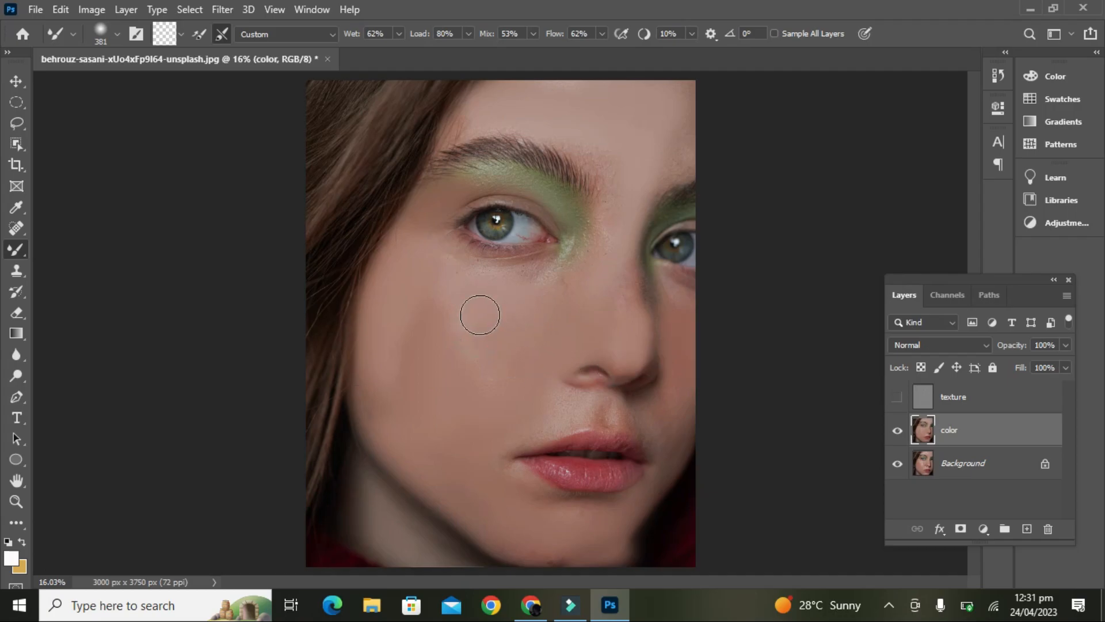
# - Show the texture layer, blend the near cheek once more and switch to the Move tool
pyautogui.click(897, 397)
pyautogui.moveTo(407, 355); pyautogui.dragTo(426, 372)
pyautogui.click(17, 82)
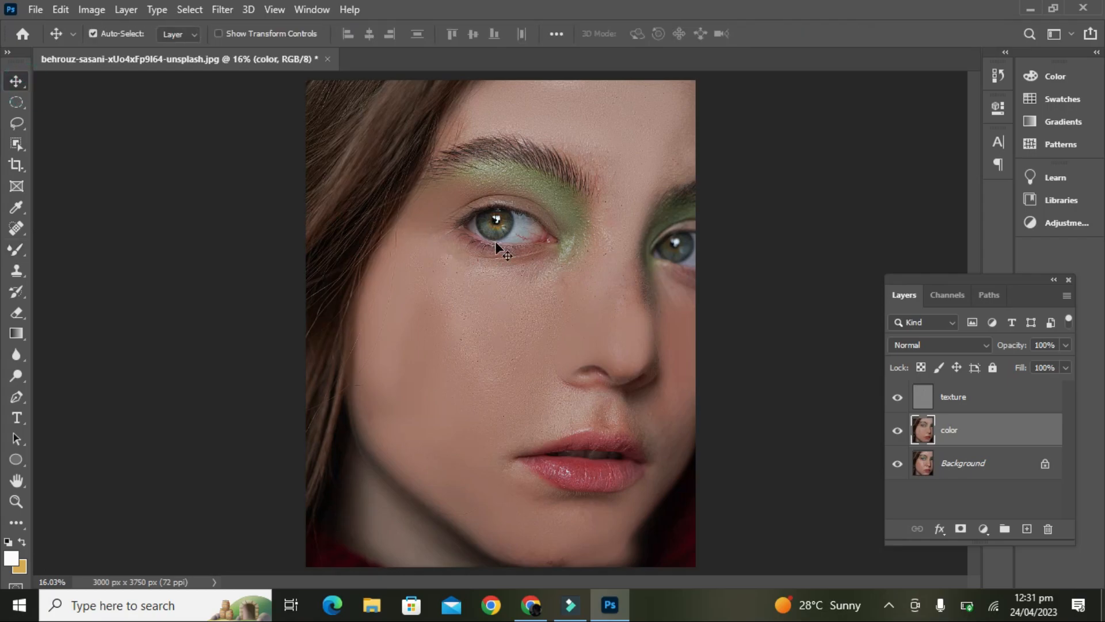
# - Compare the retouched face with the original by hiding and reshowing the texture and color layers, and minimize the window
pyautogui.hotkey('ctrl', 'space')
pyautogui.moveTo(493, 303); pyautogui.dragTo(535, 306)
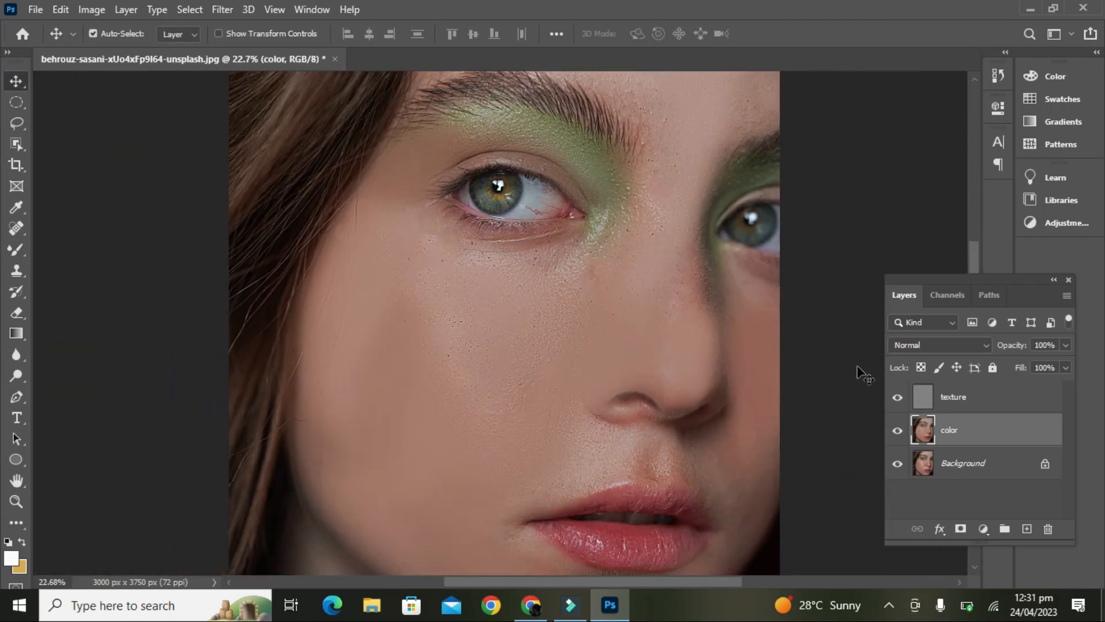
pyautogui.click(897, 397)
pyautogui.click(899, 431)
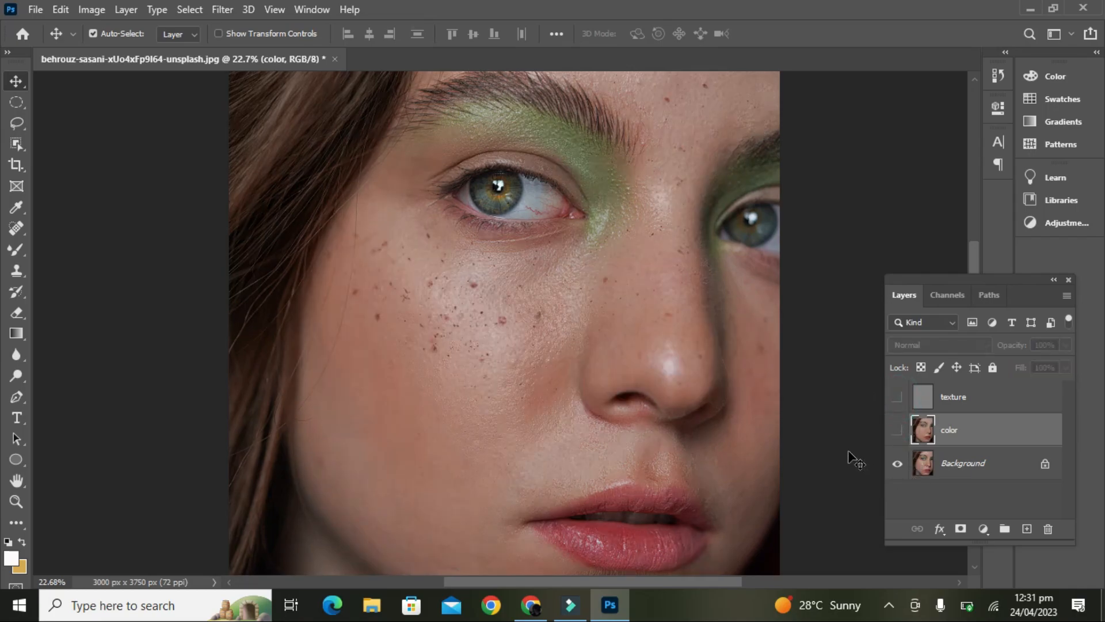
pyautogui.click(897, 429)
pyautogui.click(897, 397)
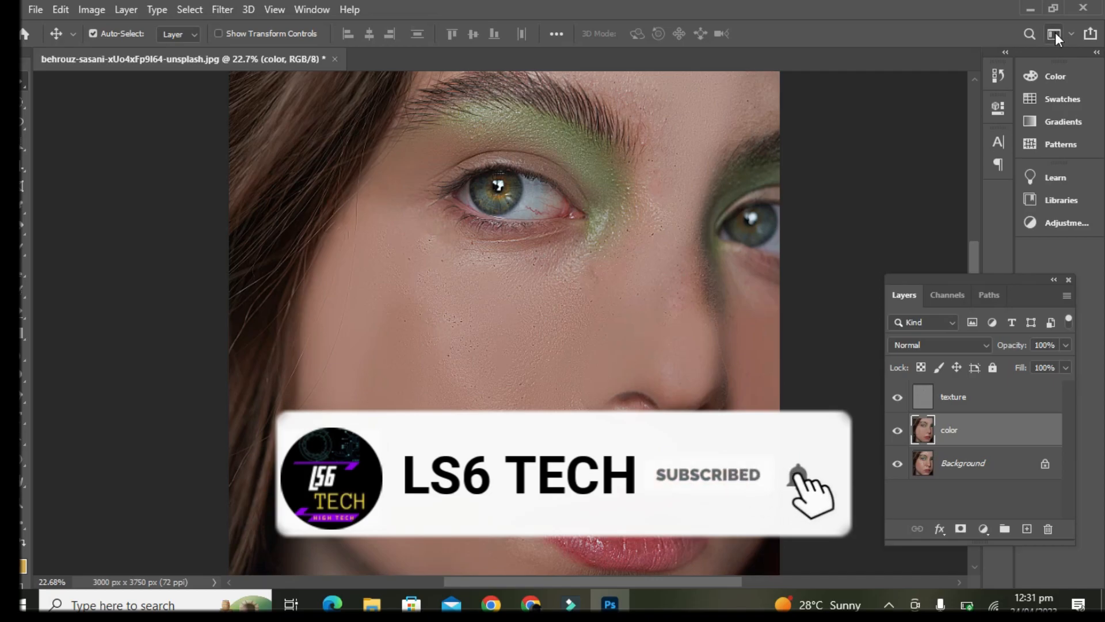
pyautogui.click(1027, 8)
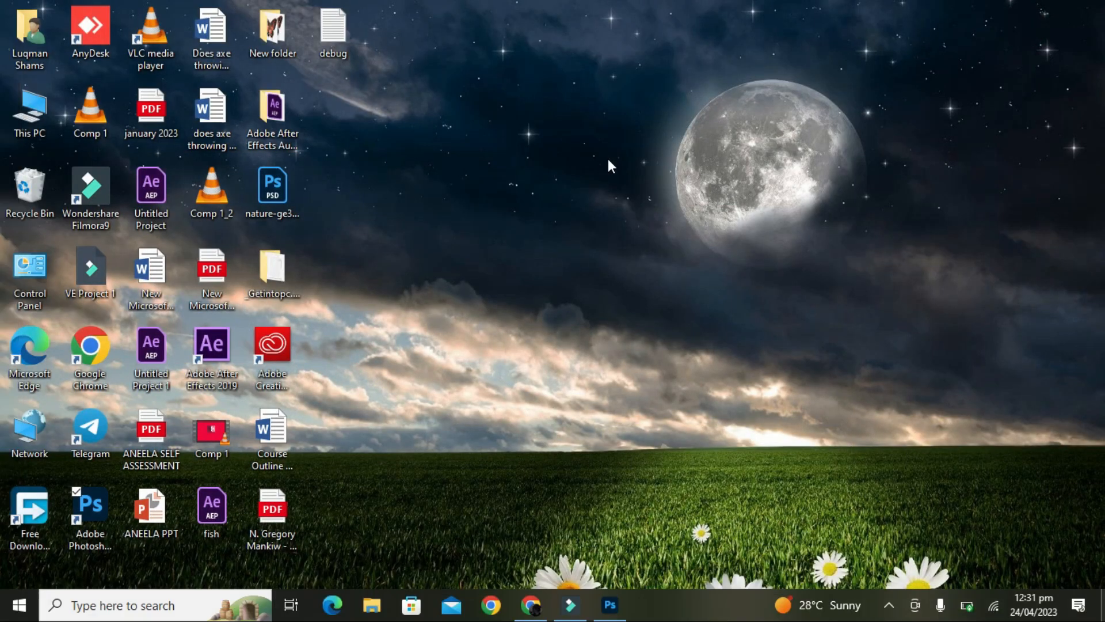